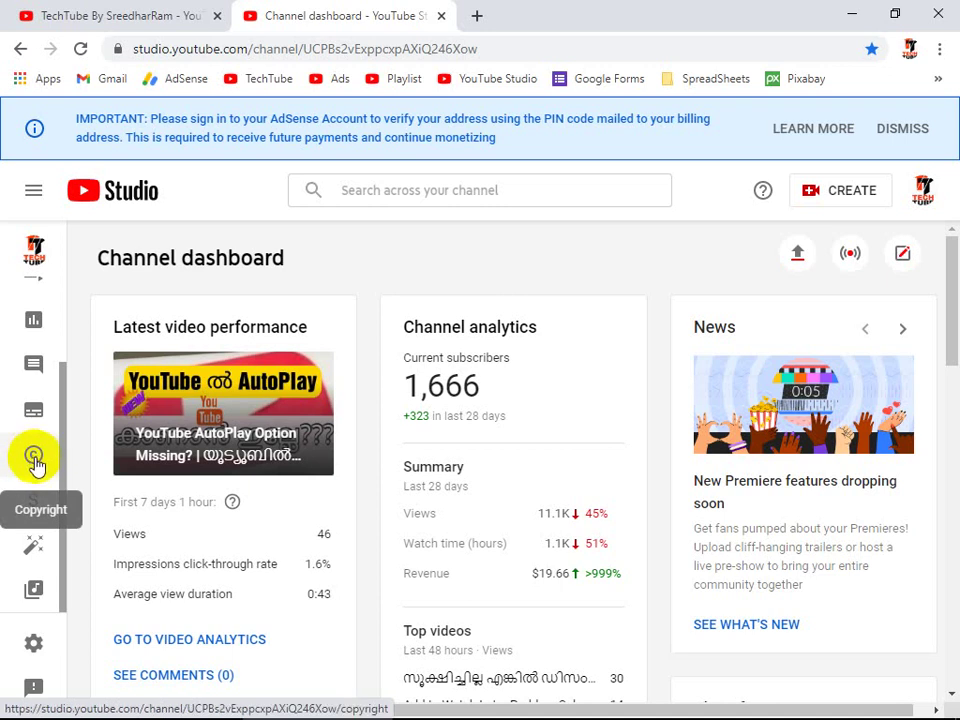
- Open the channel's copyright matches and check the subscriber counts of the two matching channels
click(35, 462)
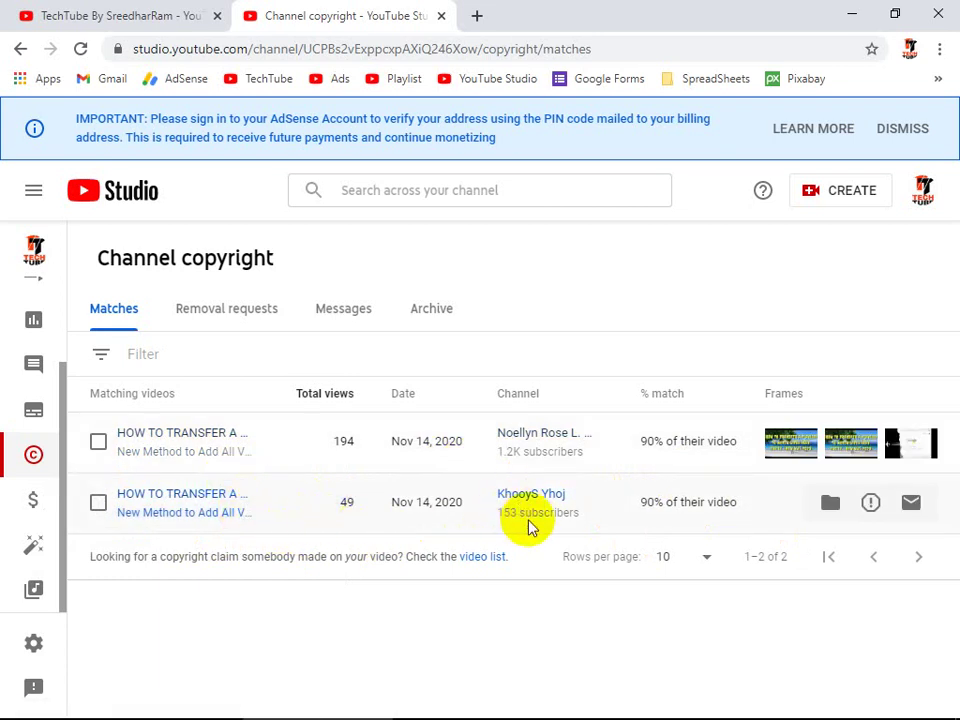
drag(497, 513, 522, 510)
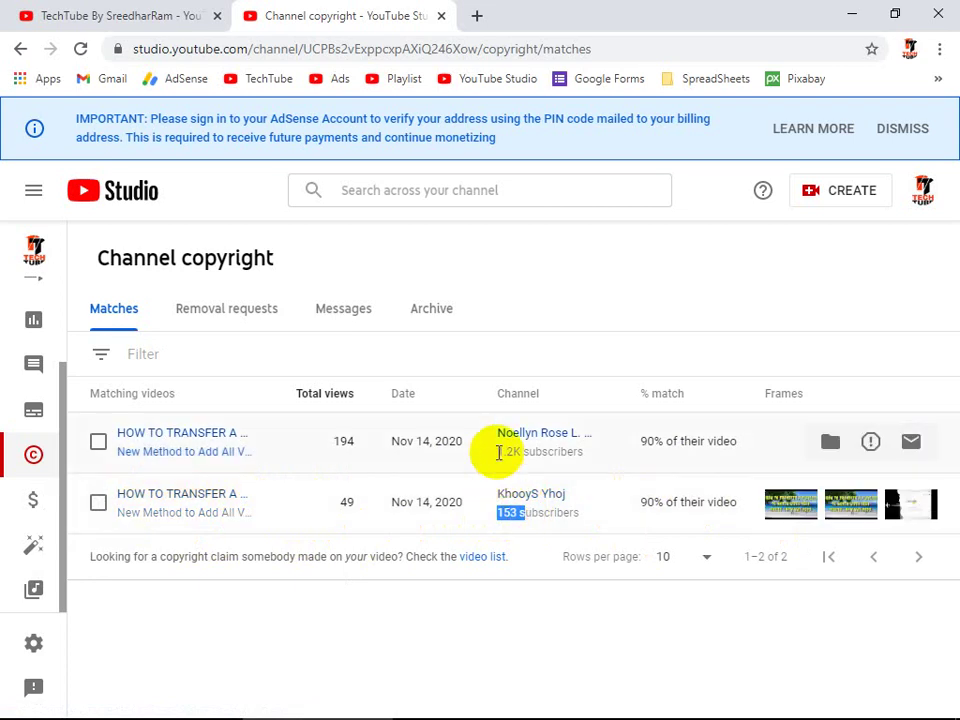
drag(498, 452, 580, 452)
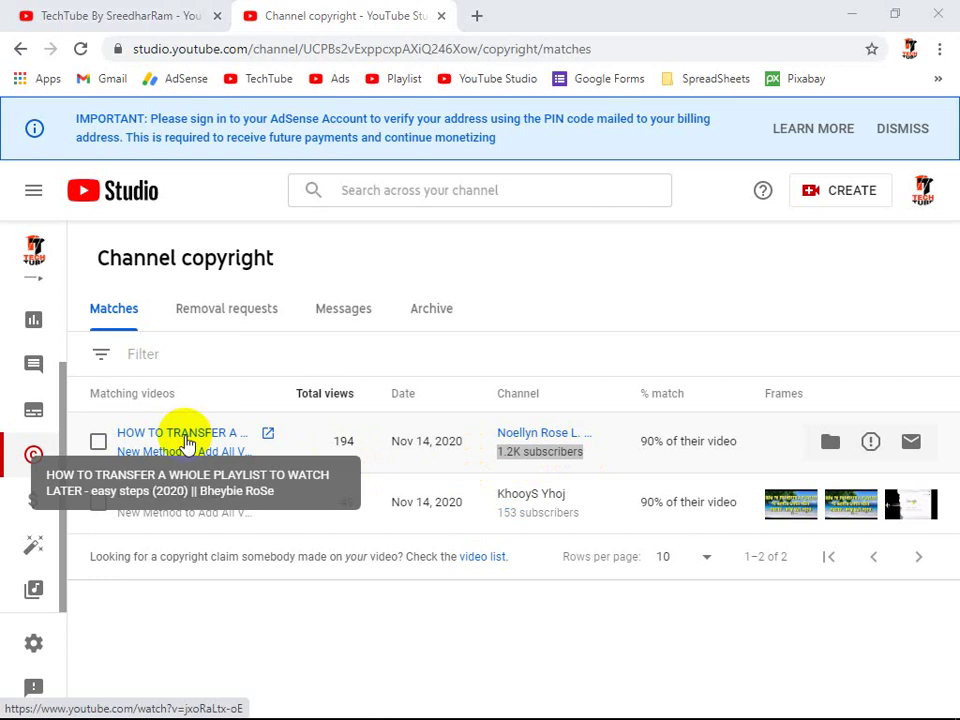
- Open the first matching video, skip through its opening part to inspect the copied footage, and close it
click(187, 443)
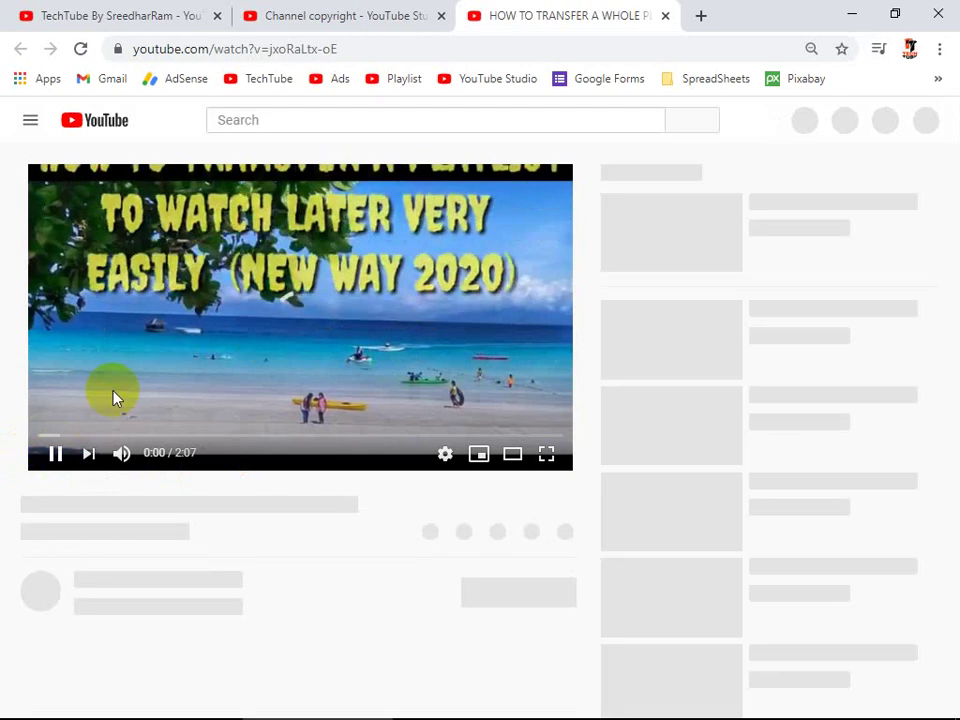
scroll(116, 434, down, 2)
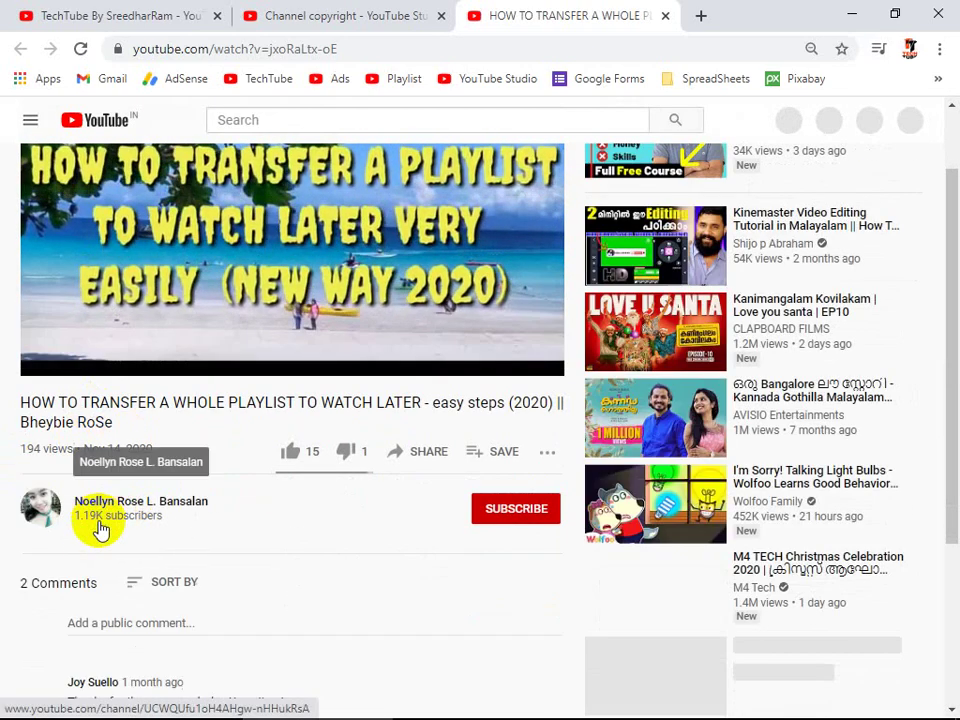
scroll(125, 515, up, 1)
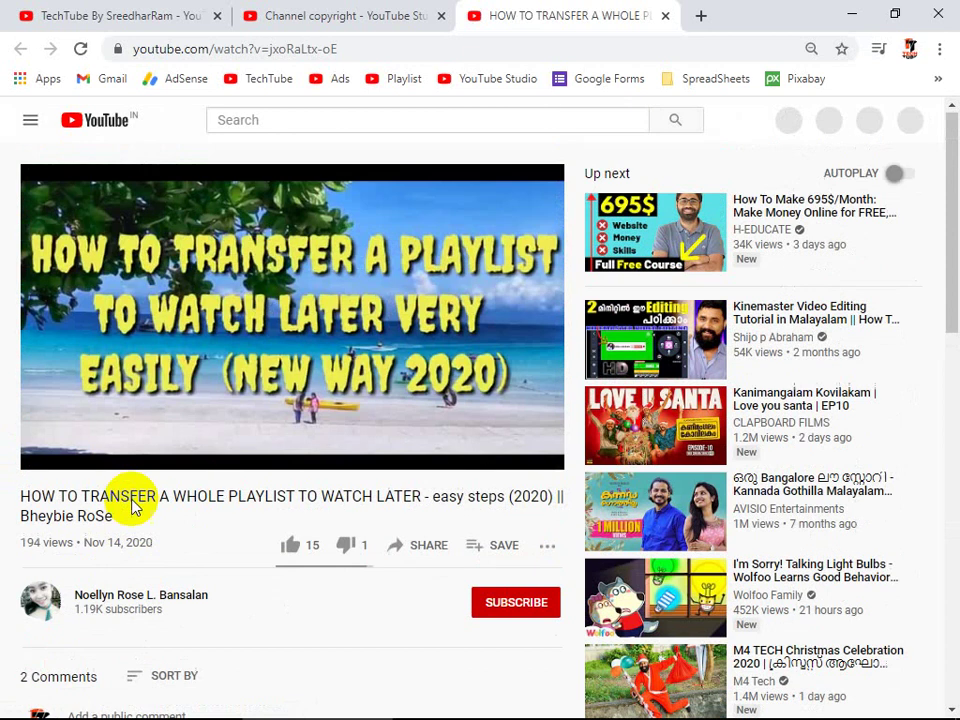
click(63, 437)
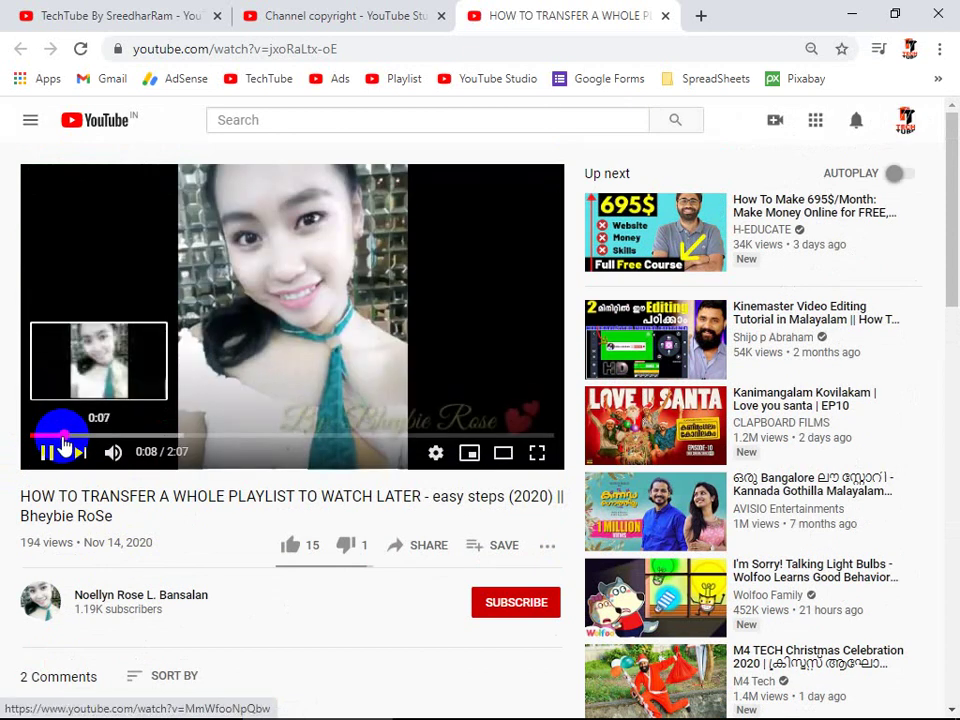
drag(63, 437, 130, 443)
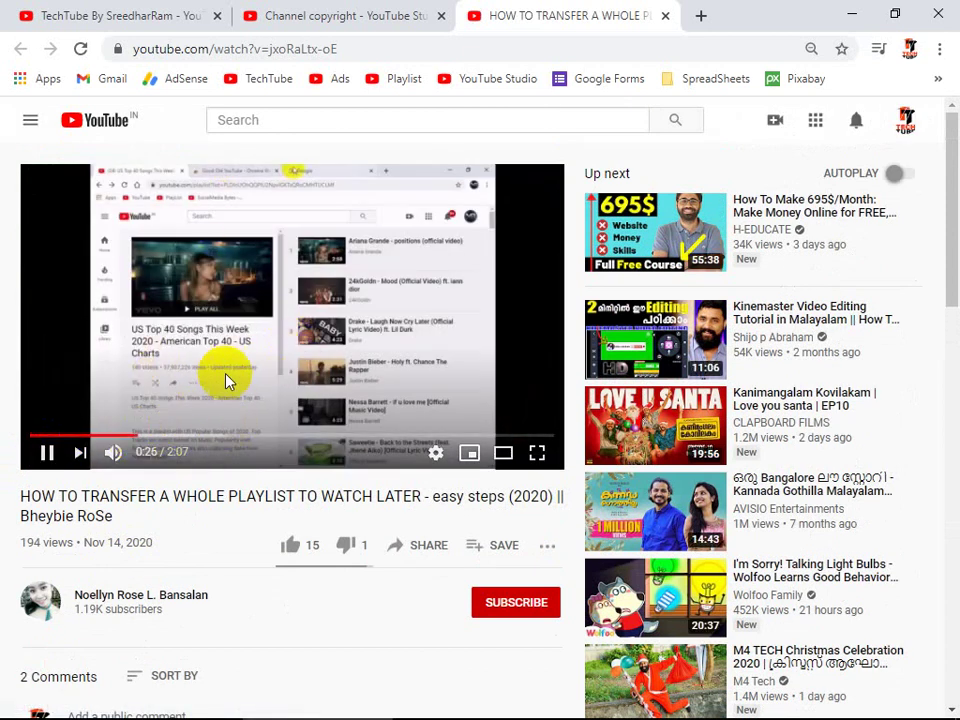
click(48, 455)
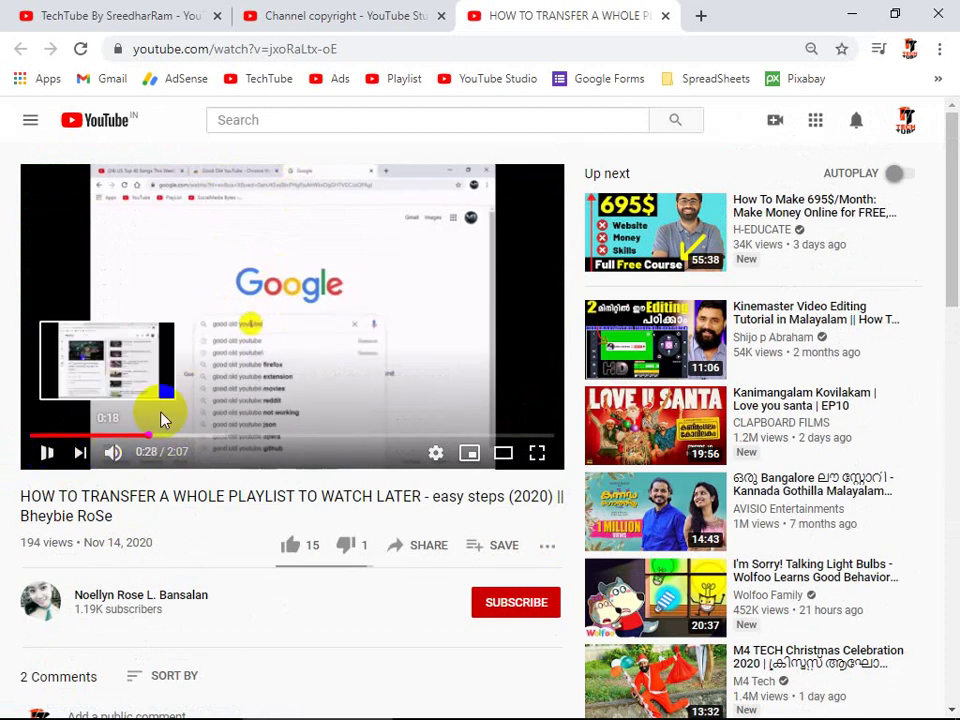
click(665, 16)
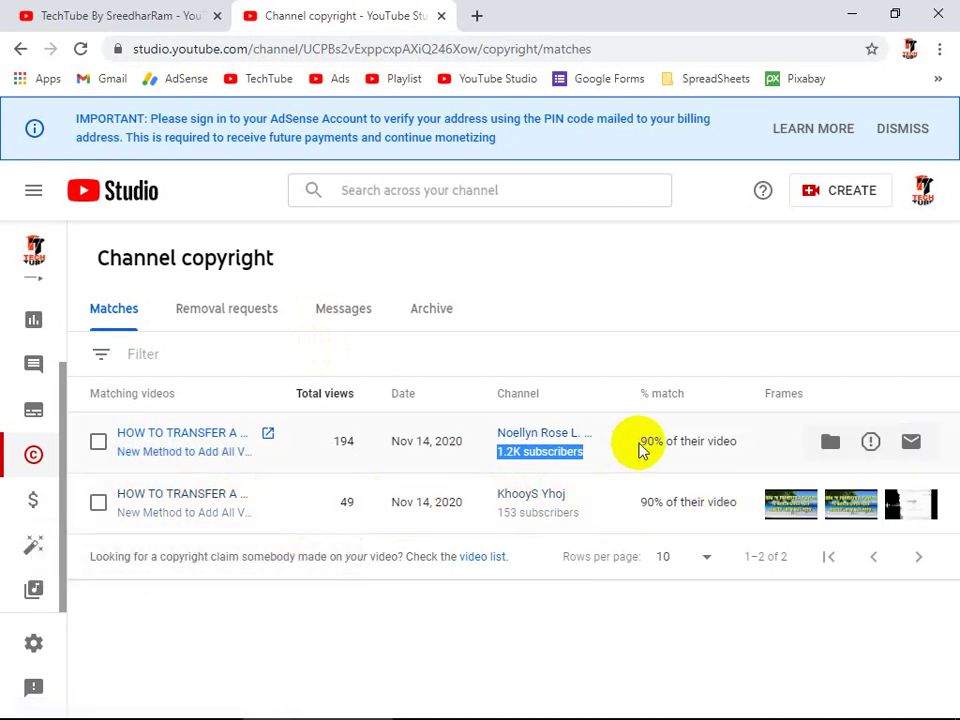
- Compare the match percentages of the two matching videos
drag(641, 448, 722, 441)
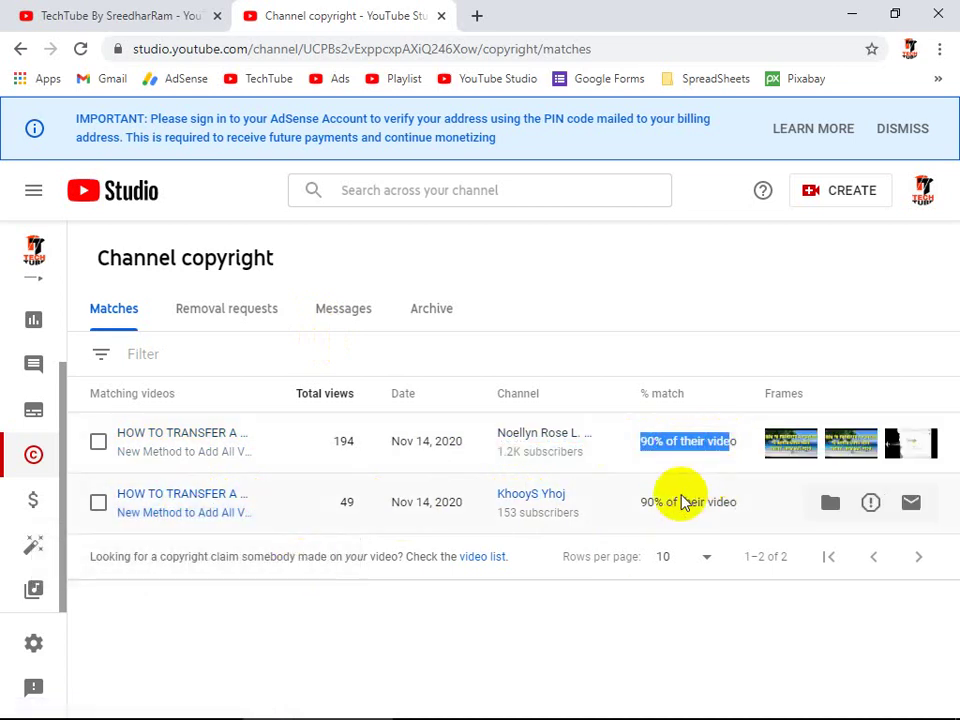
drag(639, 512, 686, 516)
click(558, 625)
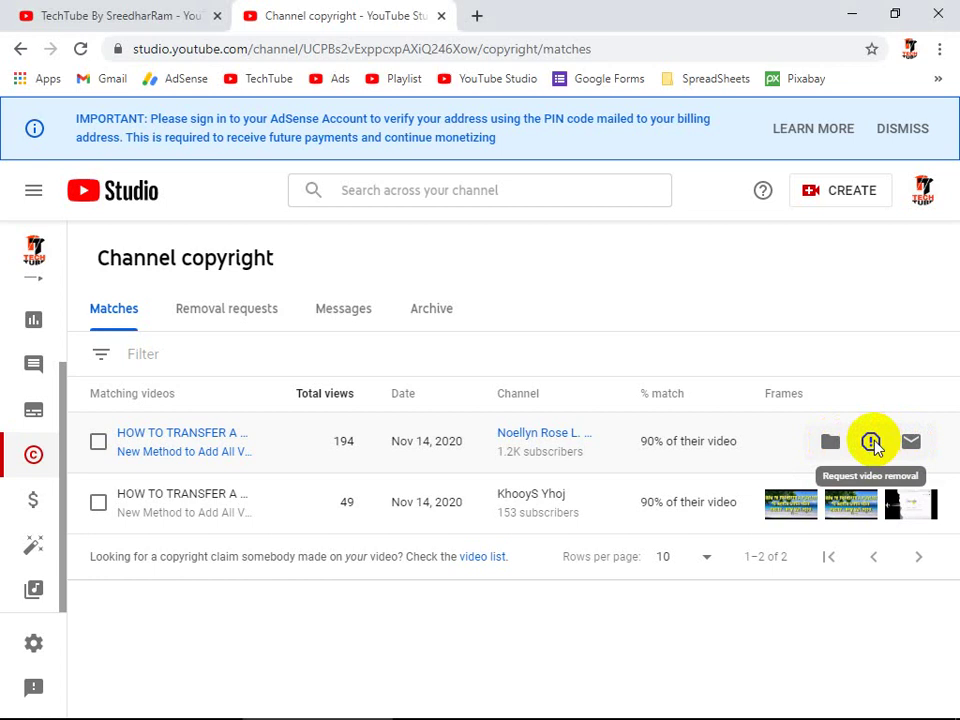
- Open a video removal request for the first match and review its copyright owner fields and the video requested for removal
click(872, 442)
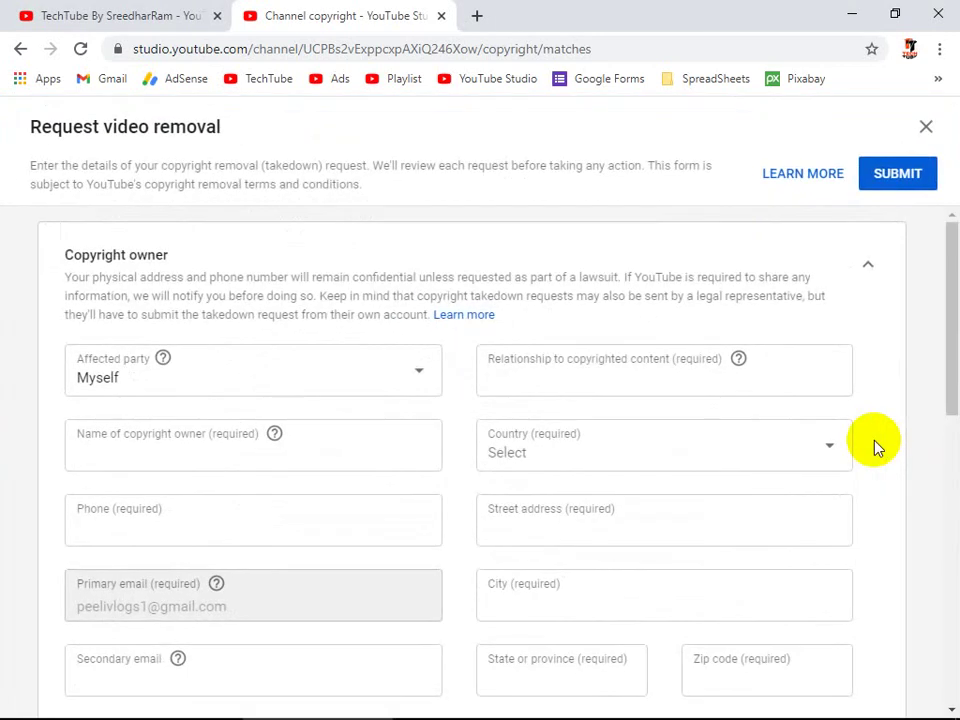
scroll(396, 354, down, 2)
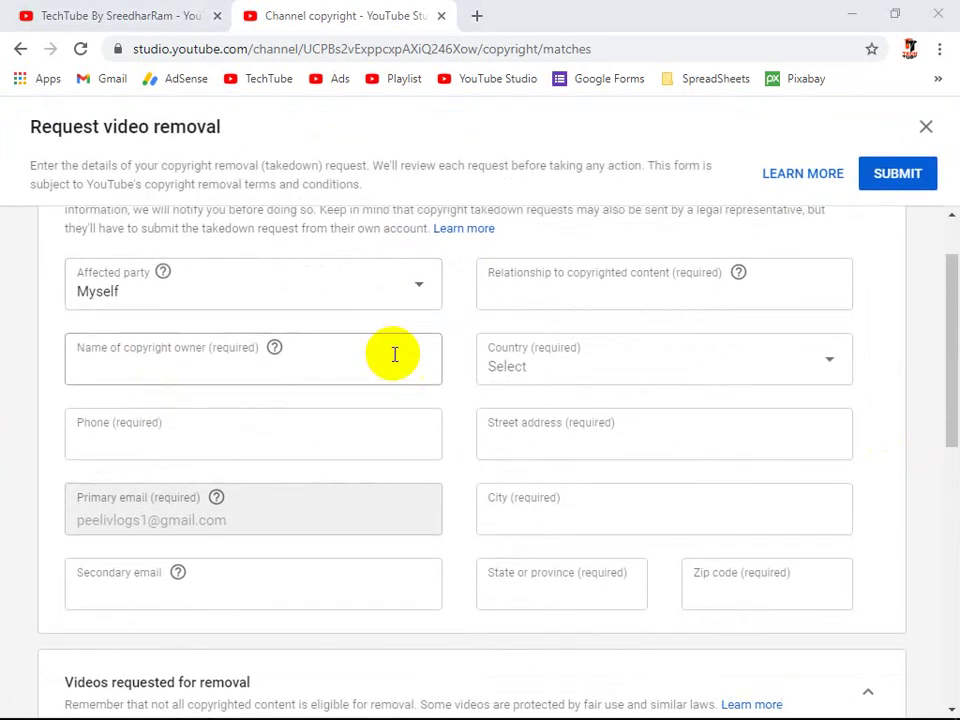
scroll(396, 354, up, 2)
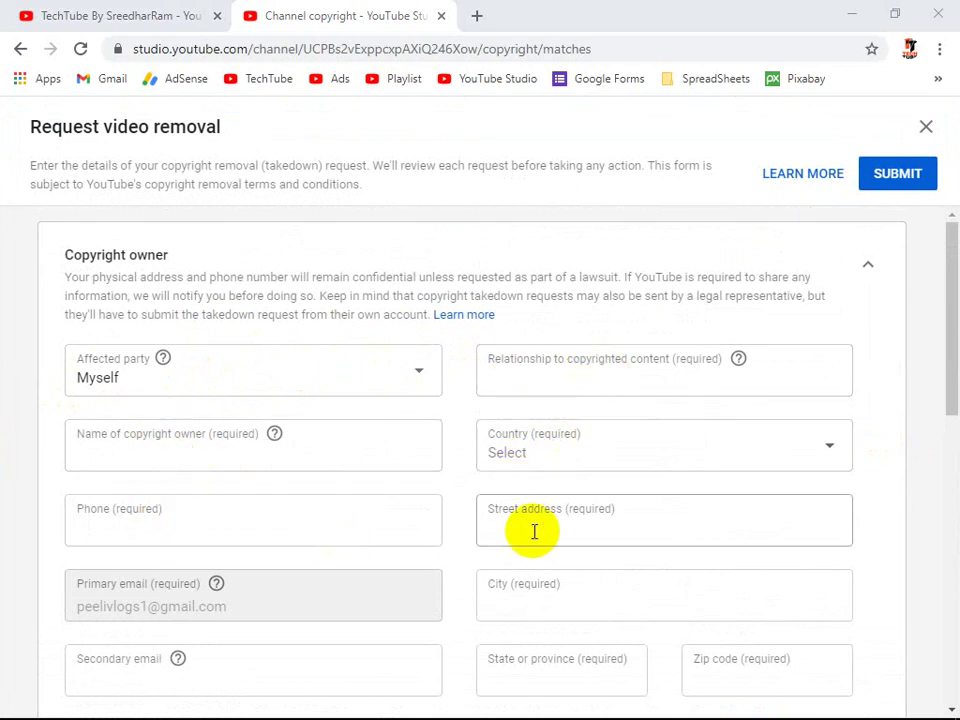
scroll(535, 525, down, 2)
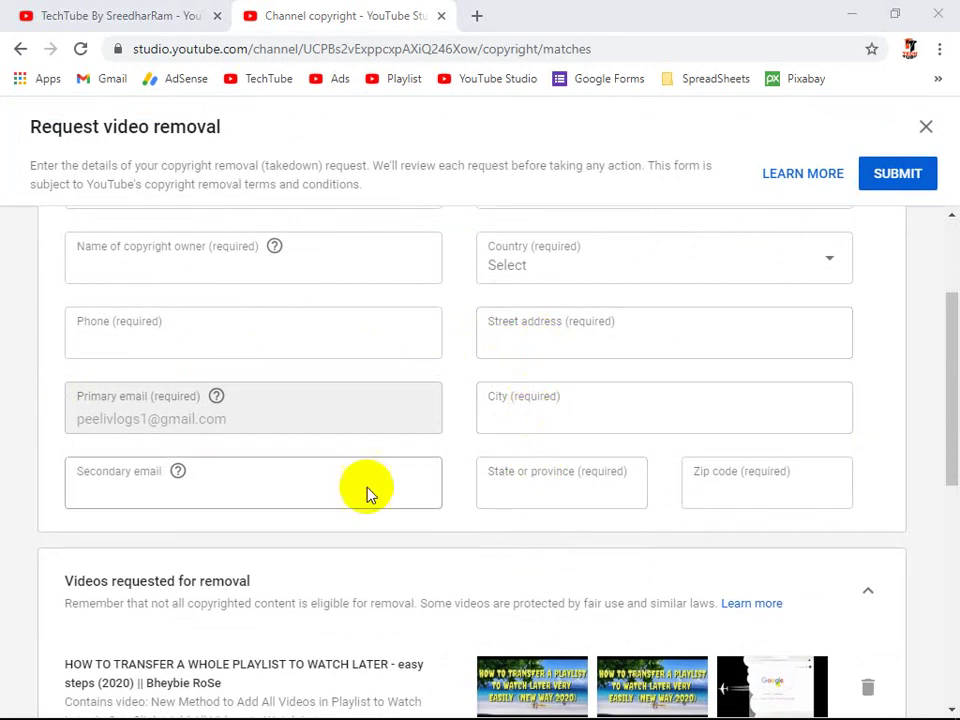
scroll(216, 439, down, 2)
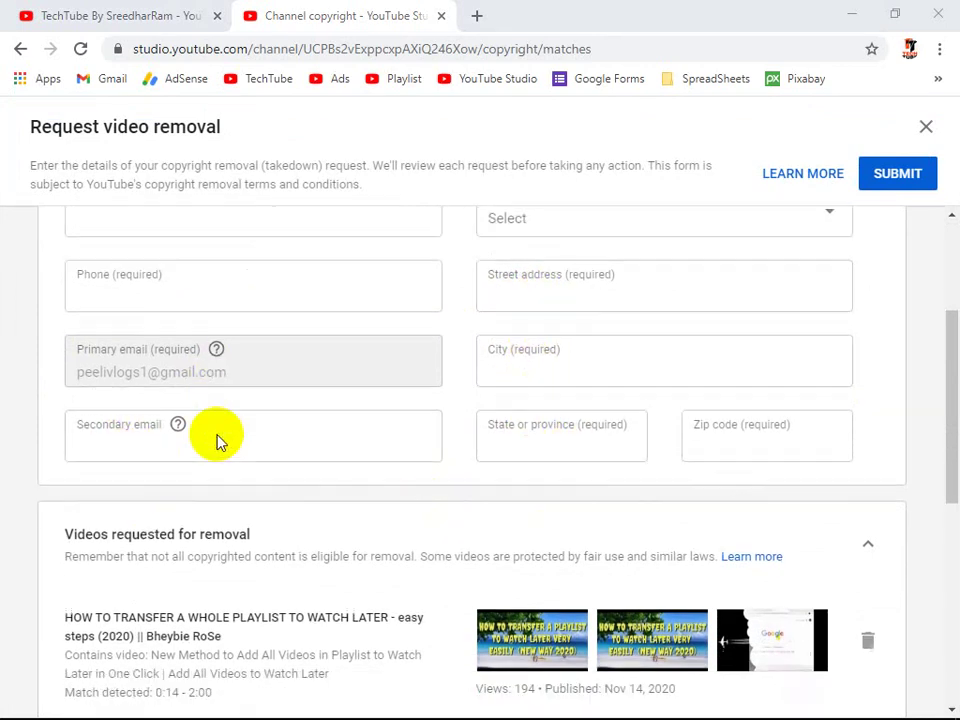
scroll(212, 435, down, 1)
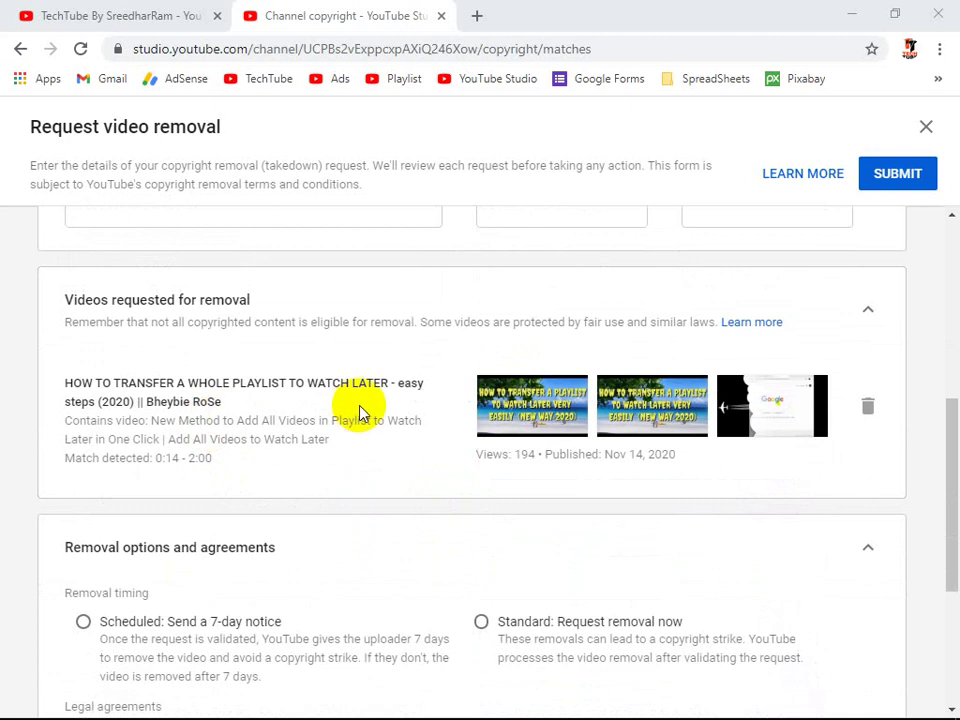
- Review the removal timing options, legal agreements and signature field of the removal request, and close it without submitting
scroll(315, 407, down, 2)
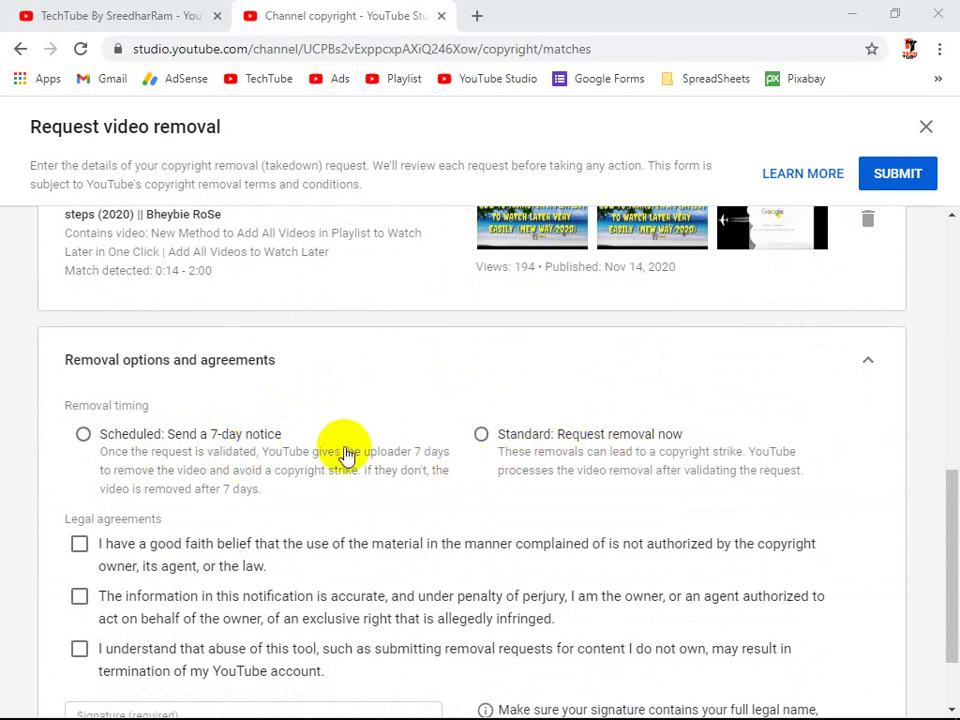
scroll(283, 460, down, 2)
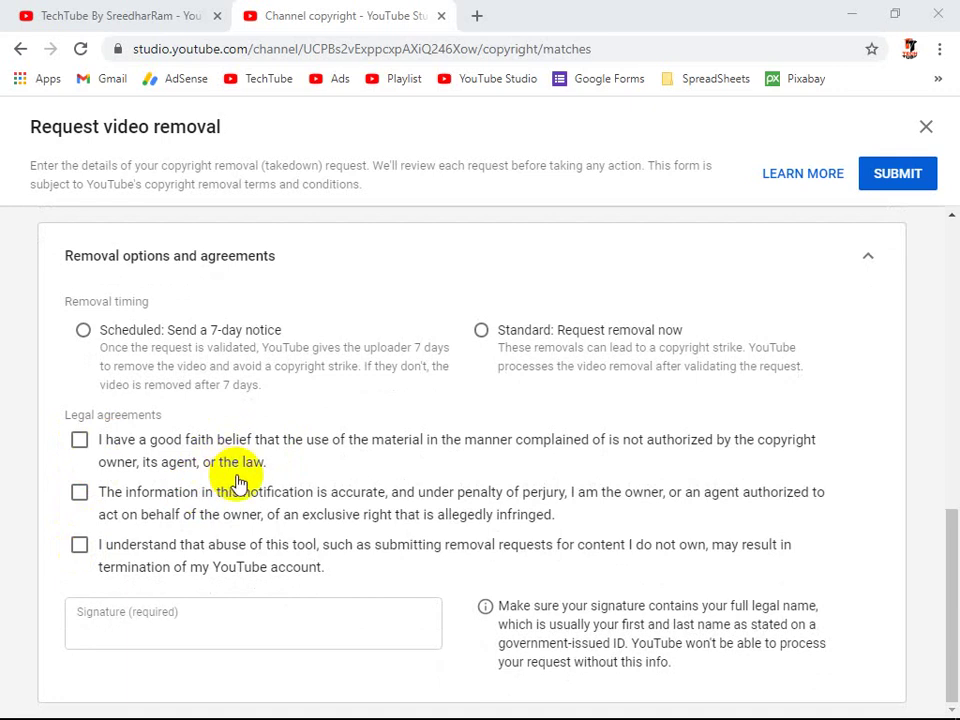
click(111, 625)
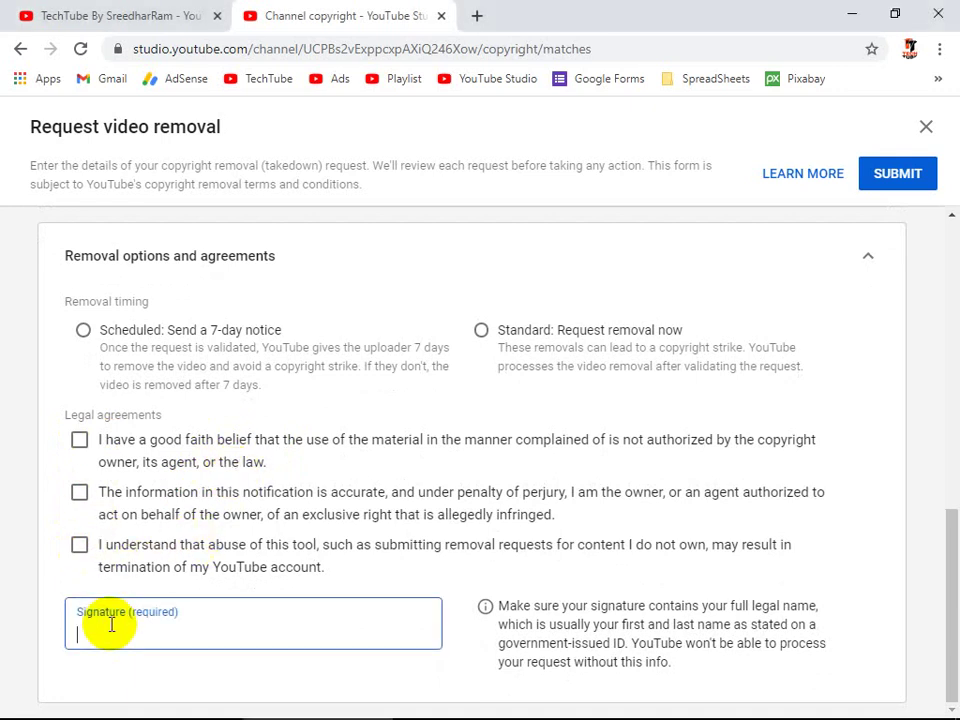
click(530, 622)
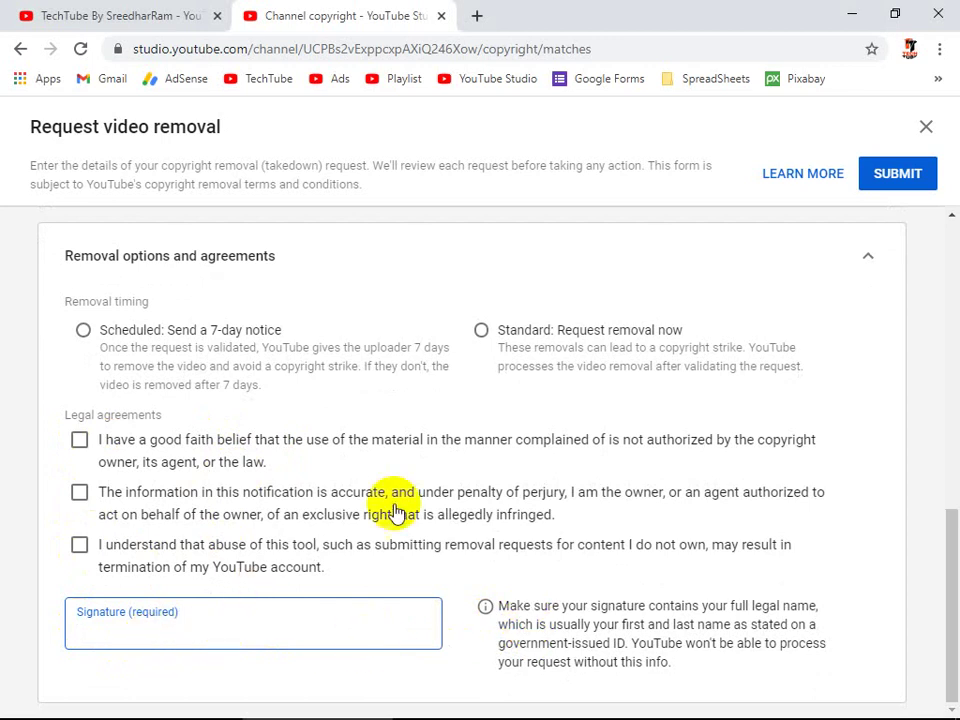
scroll(124, 279, up, 1)
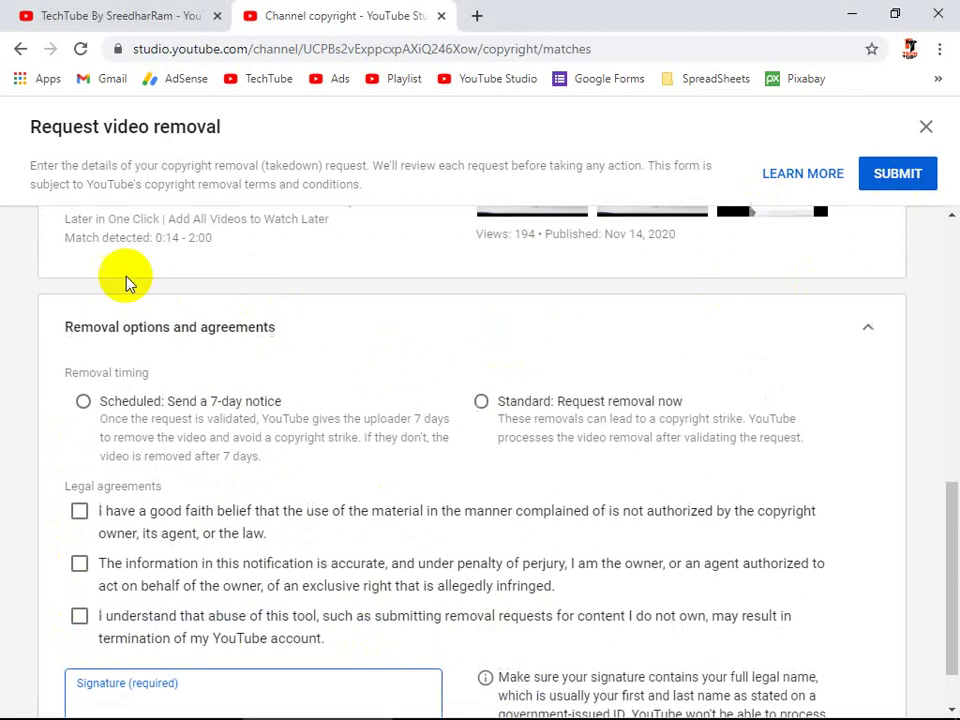
drag(220, 126, 156, 126)
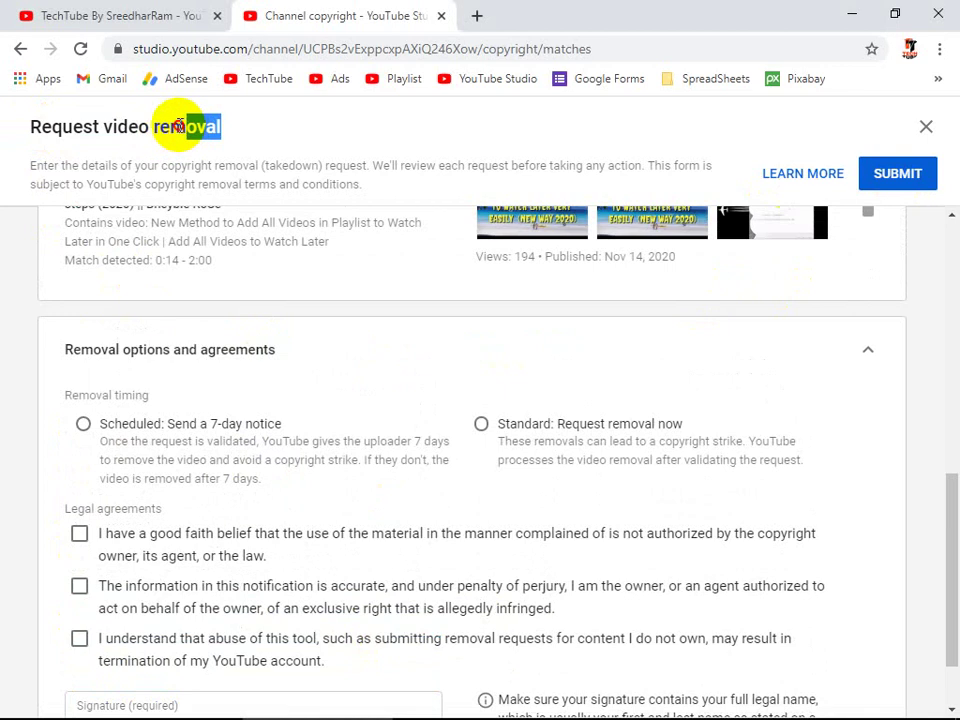
triple_click(178, 126)
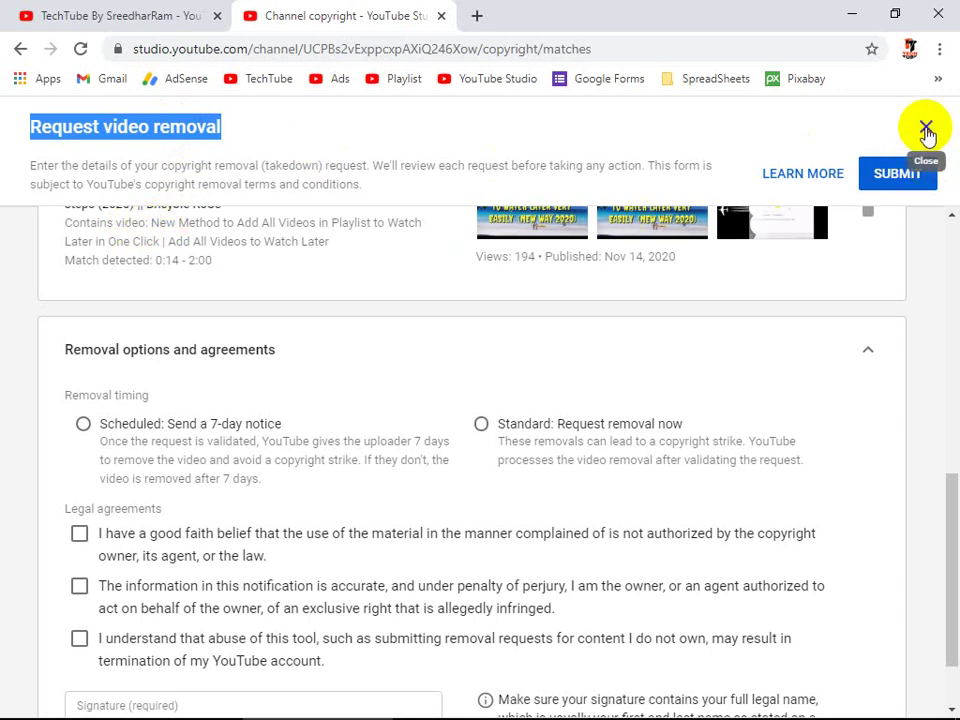
click(926, 129)
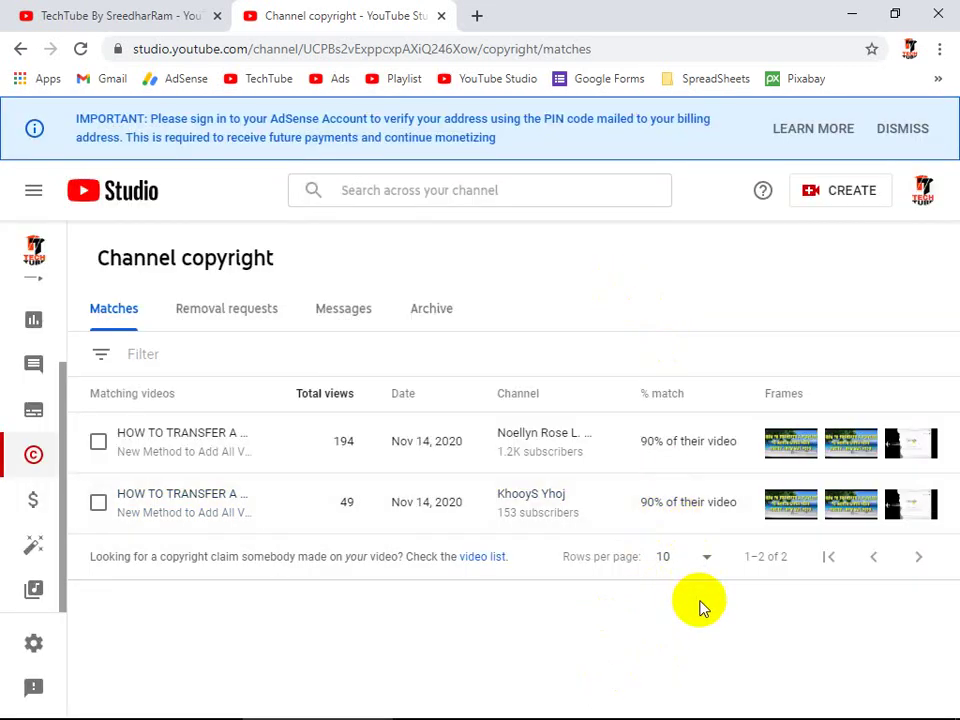
- Open the message for contacting the first match's channel, review its email field and prewritten text, and close it without sending
mouse_move(893, 432)
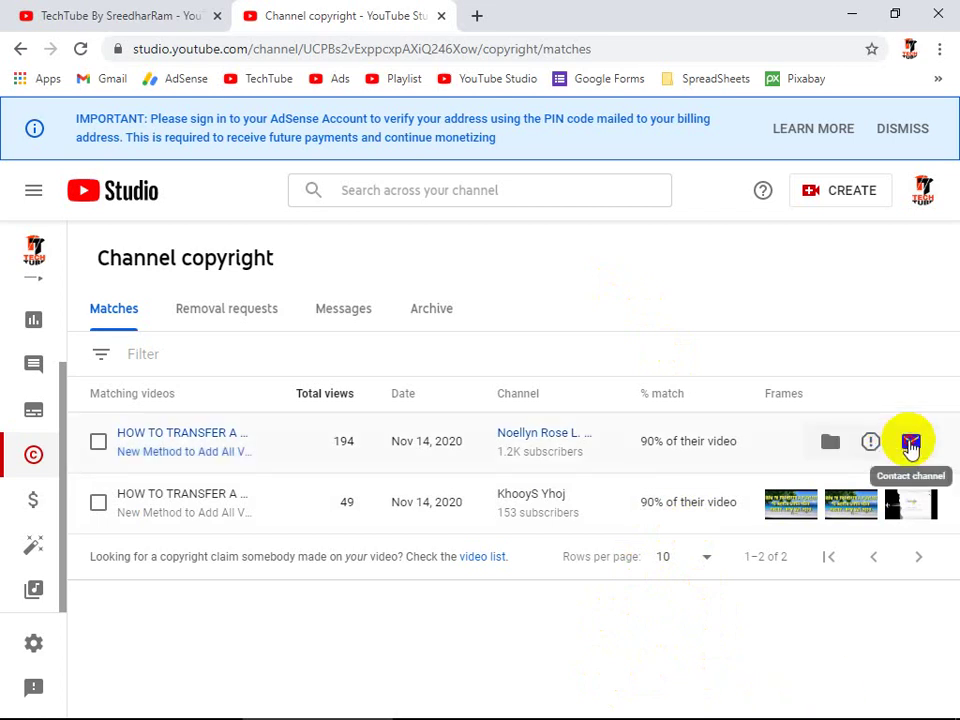
click(910, 443)
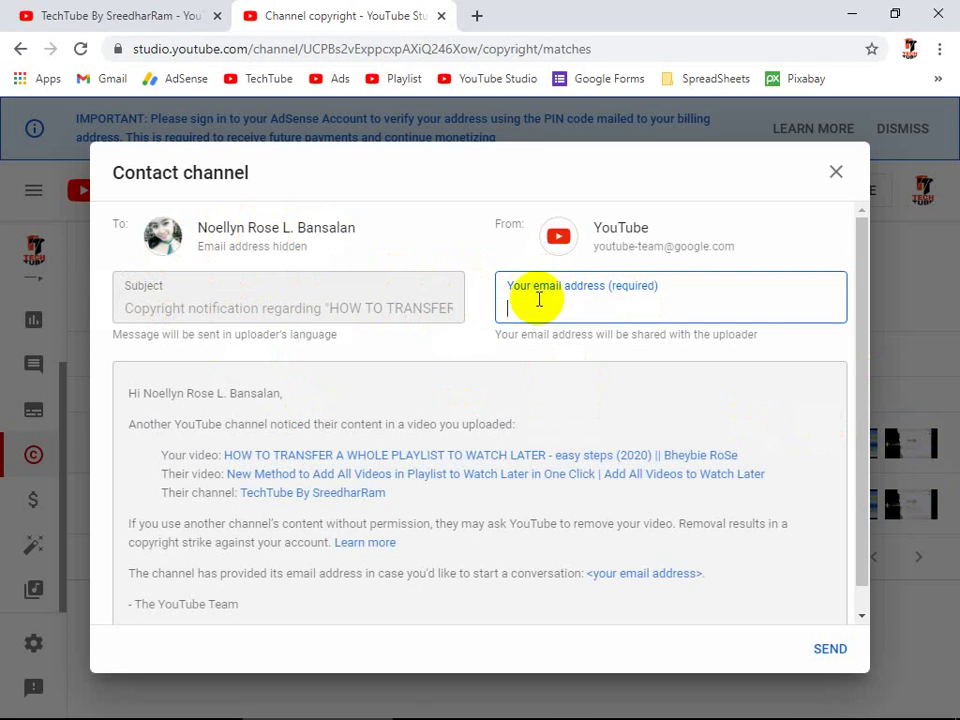
scroll(621, 300, down, 1)
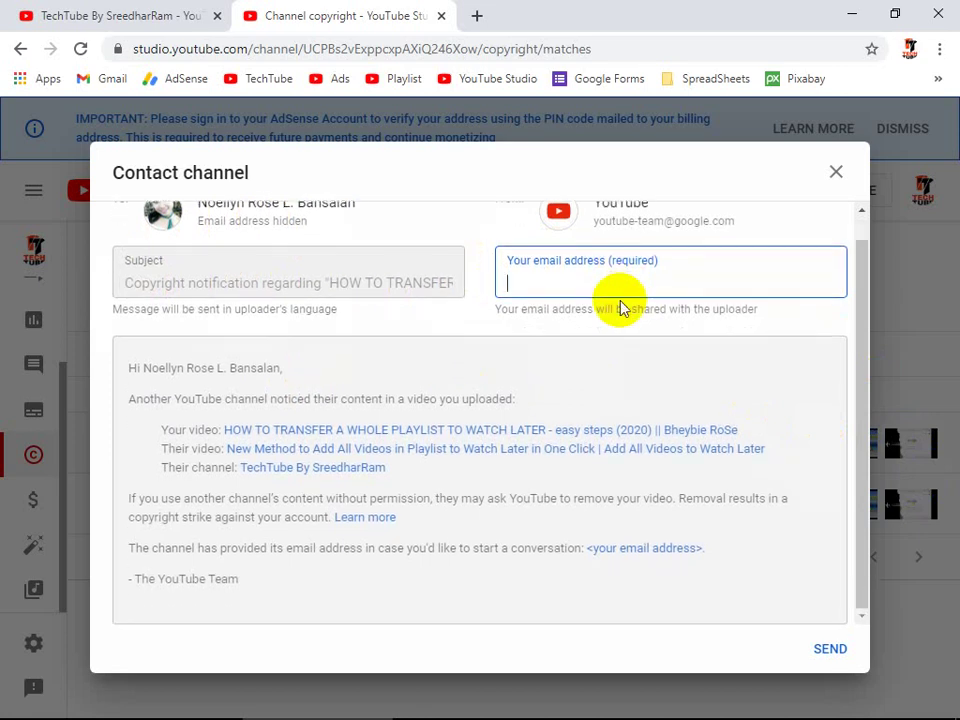
drag(128, 370, 658, 546)
click(470, 552)
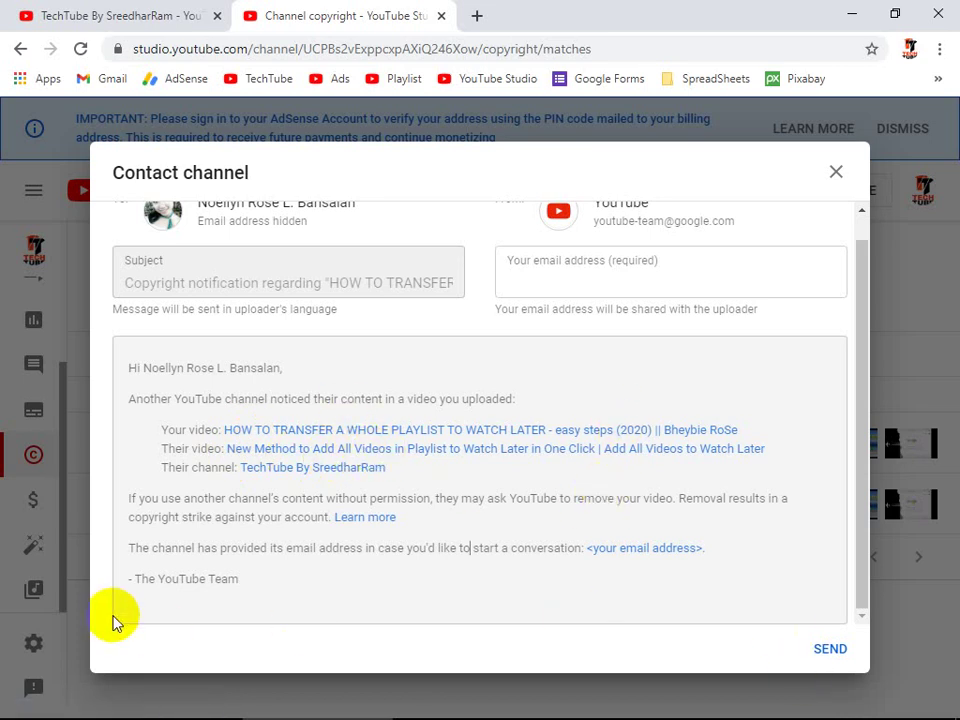
click(835, 173)
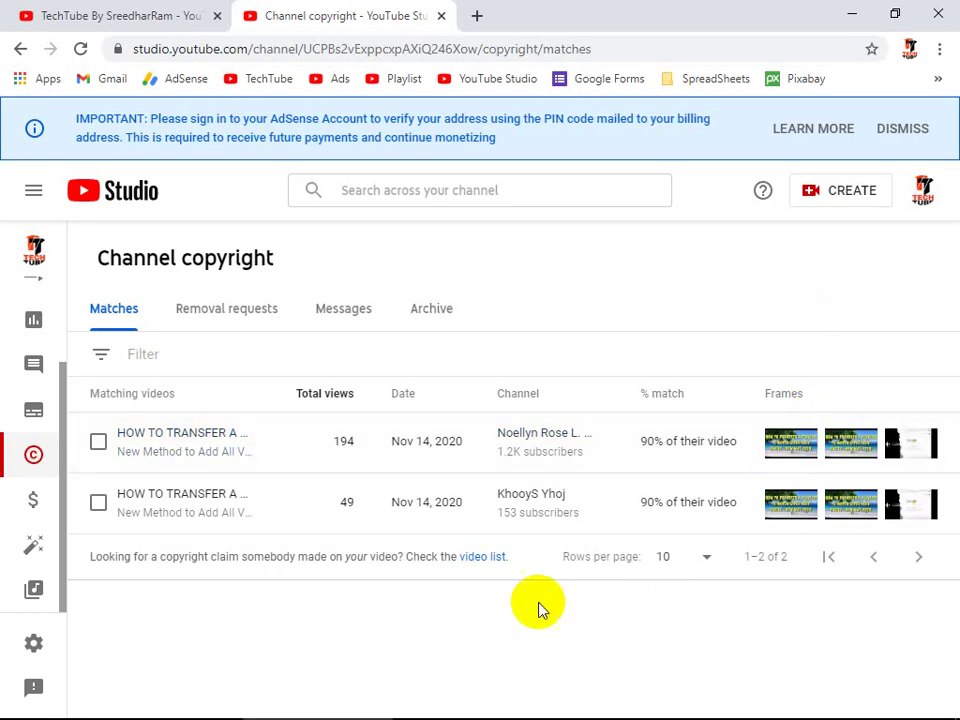